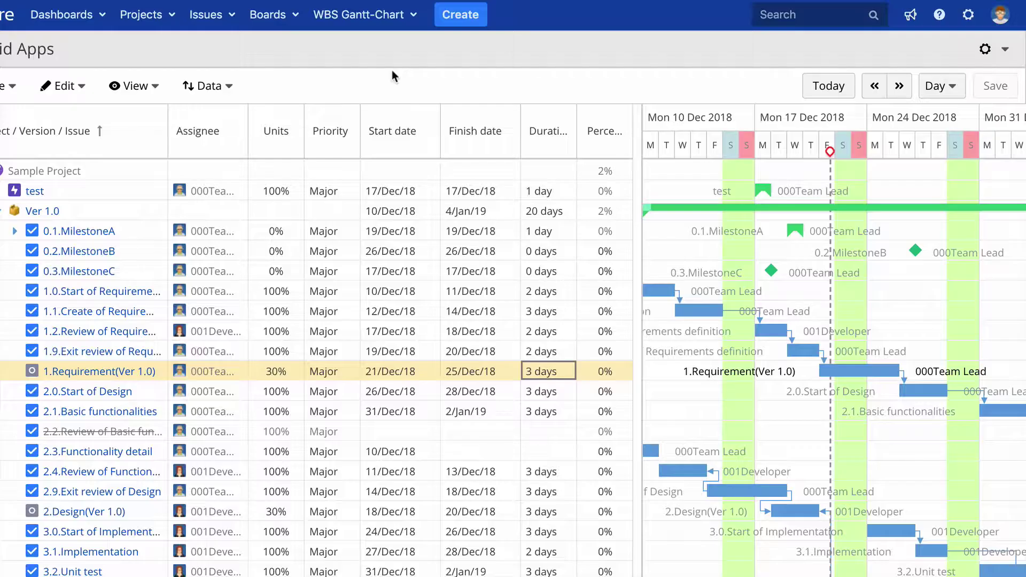
Switch the Gantt to Issue template mode and select the Sample Project row
click(1006, 51)
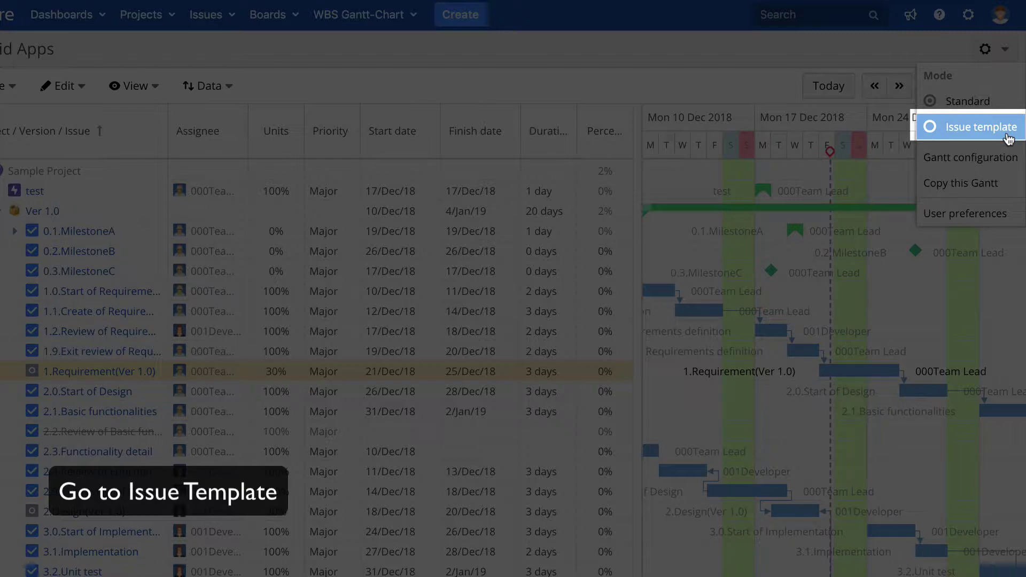
click(1008, 139)
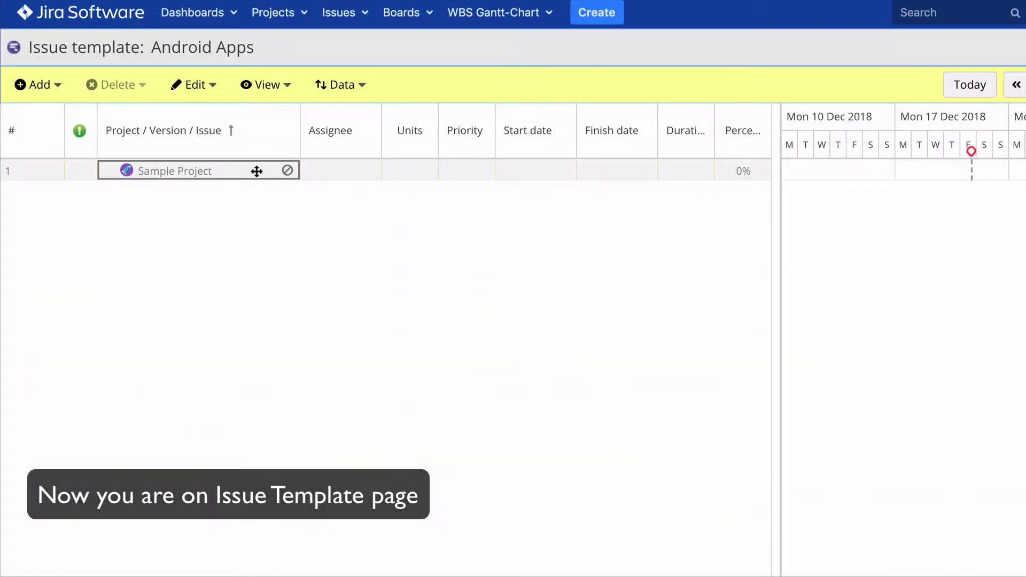
click(257, 171)
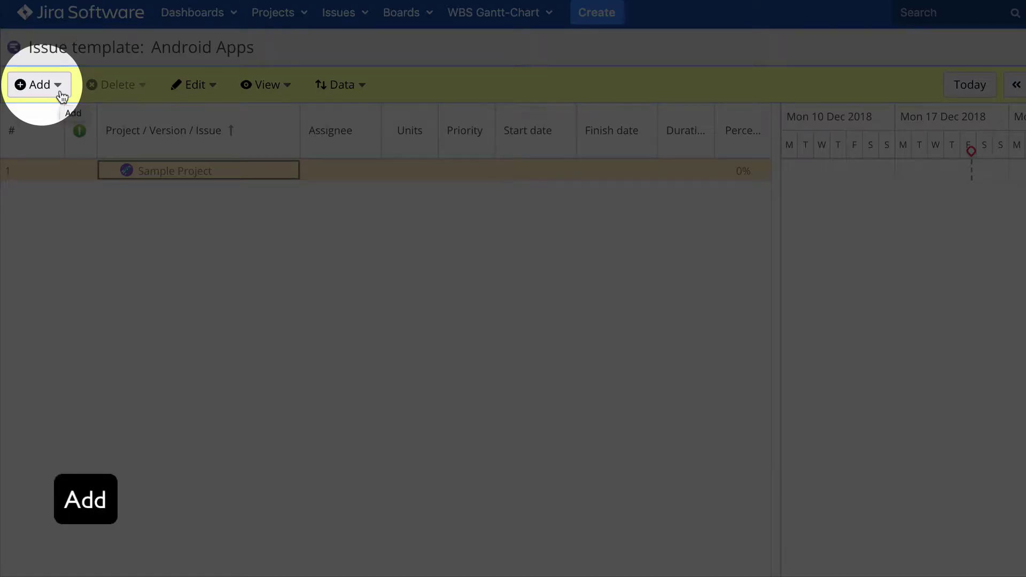
Create an issue template named 'App test' under Sample Project and select it
click(60, 87)
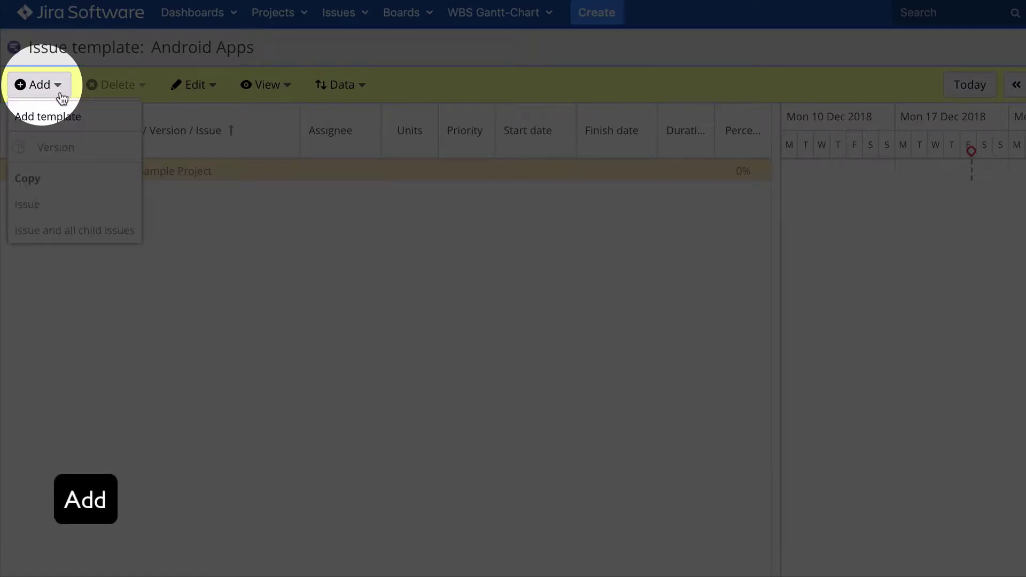
click(105, 125)
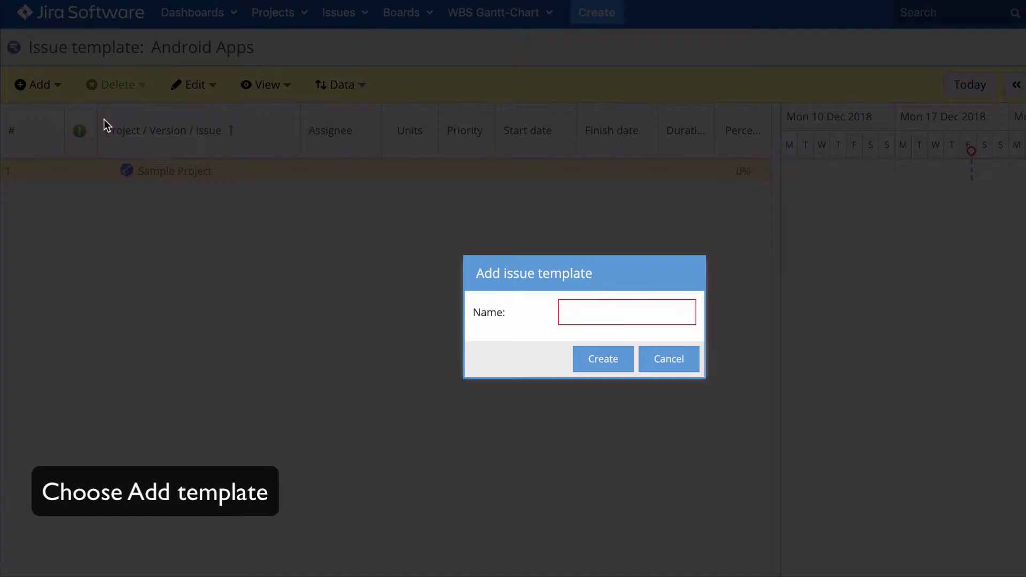
click(581, 309)
text(App test)
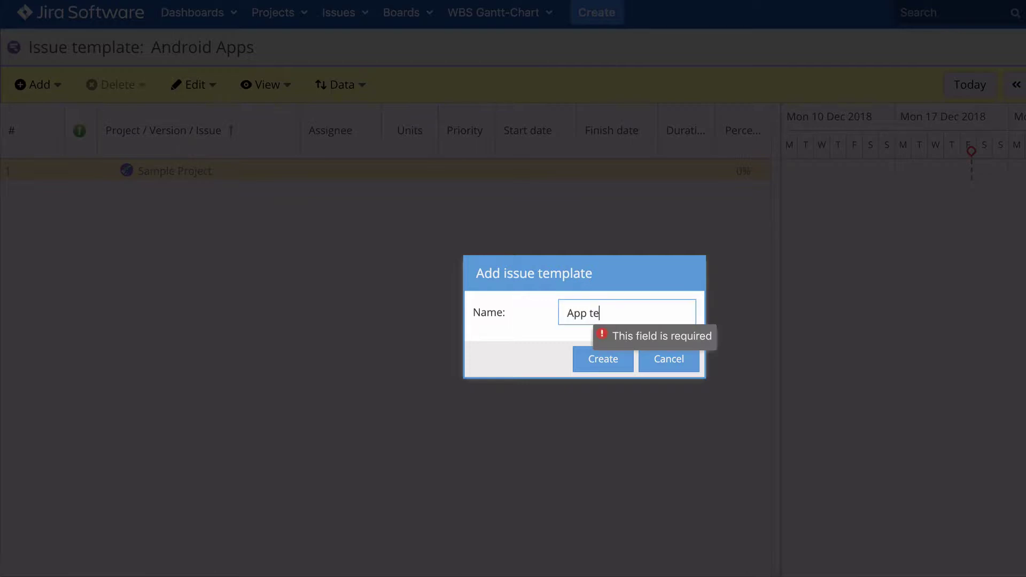
click(603, 359)
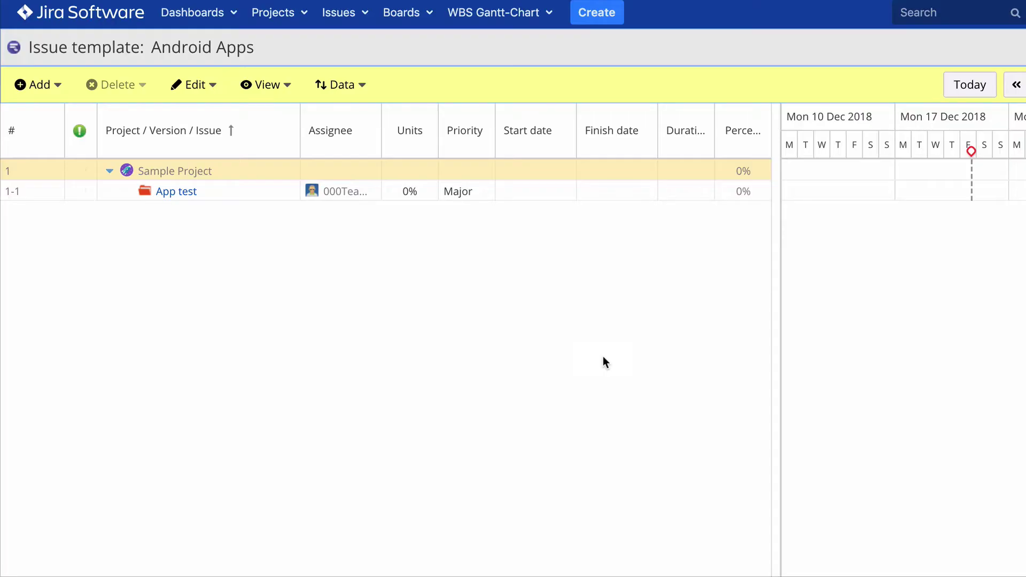
click(119, 192)
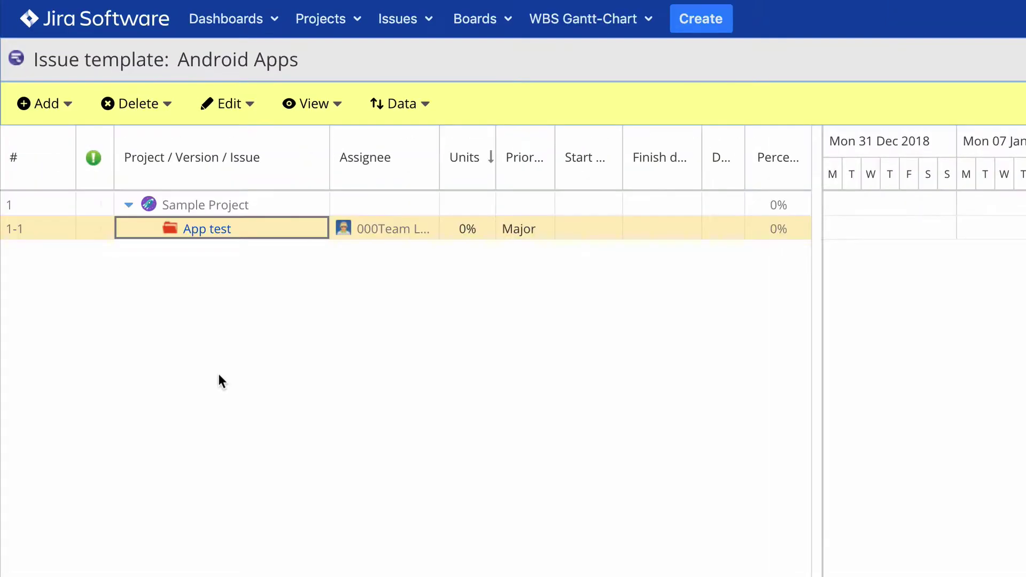
Add Bug, Task, Improvement and another Bug as child issues under App test
click(70, 115)
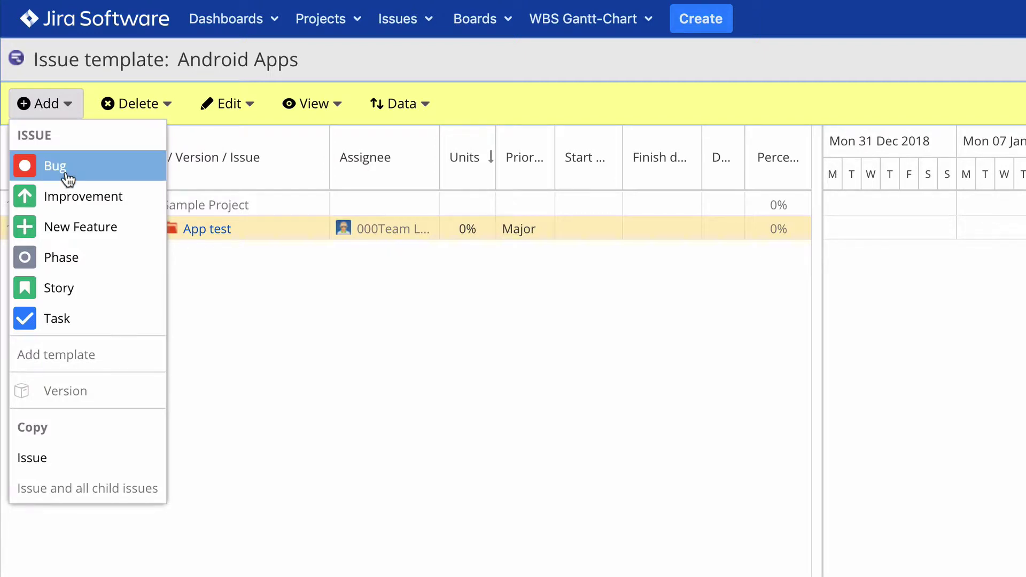
click(64, 170)
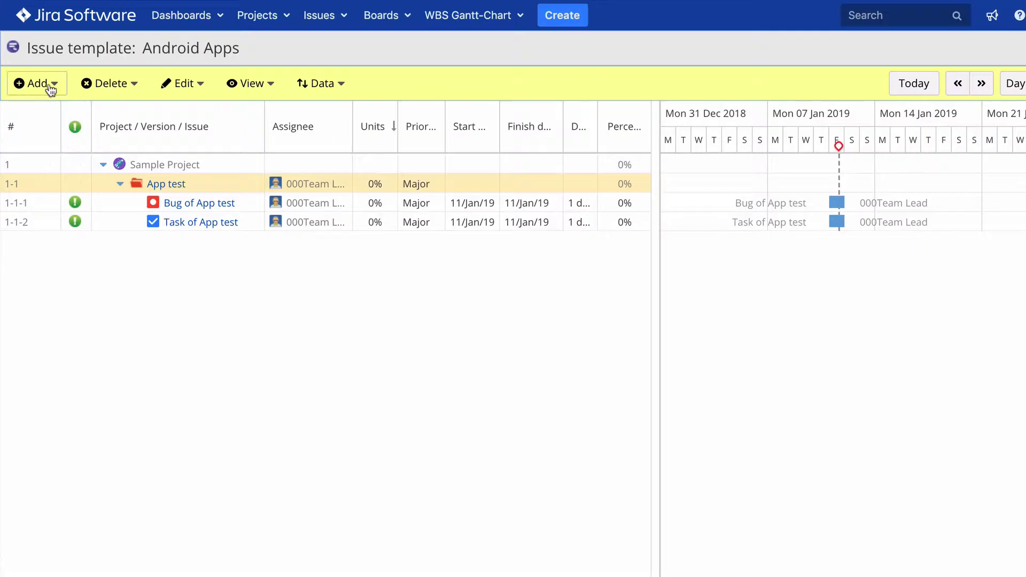
click(59, 108)
click(47, 255)
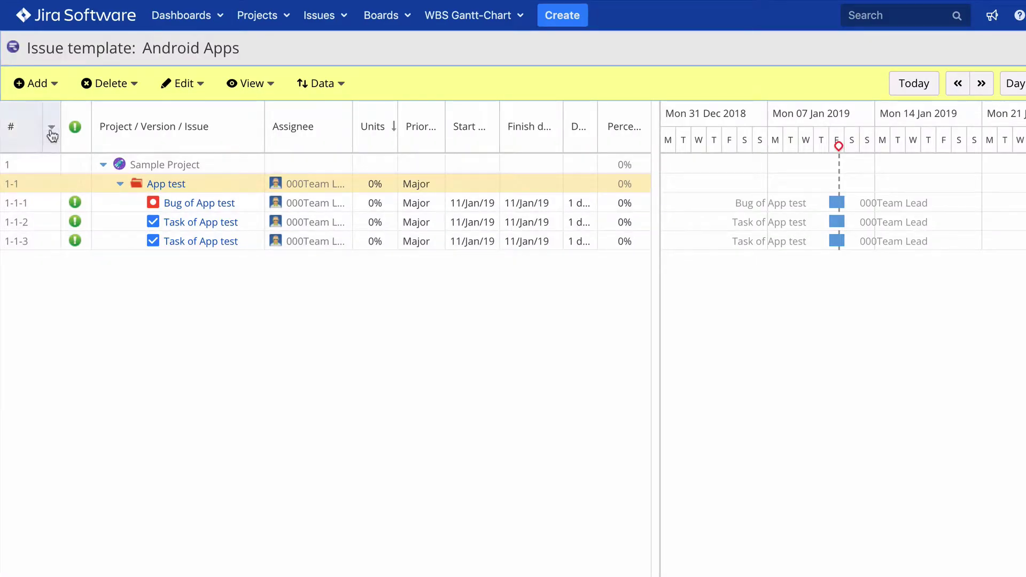
click(47, 88)
click(45, 158)
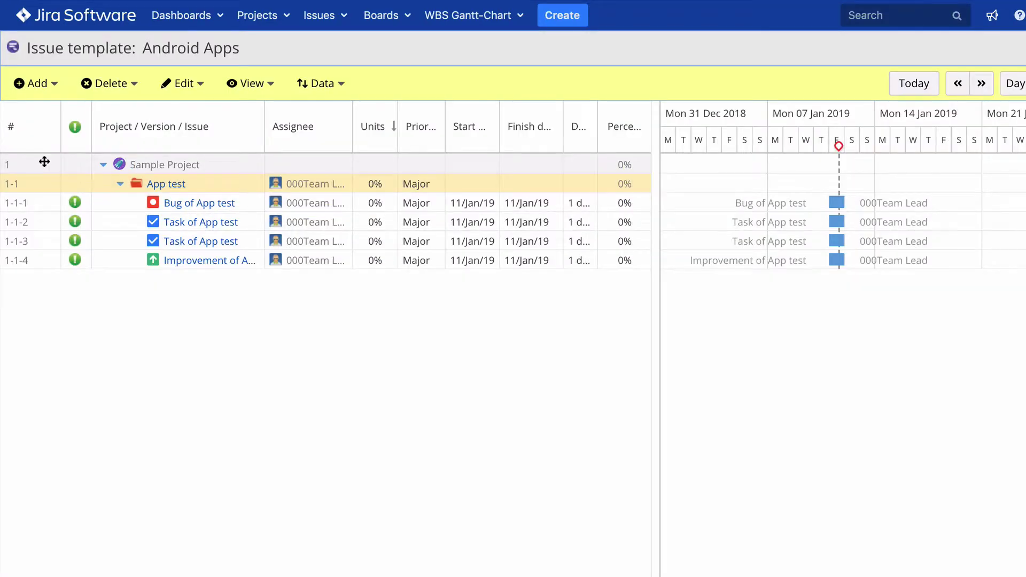
click(52, 86)
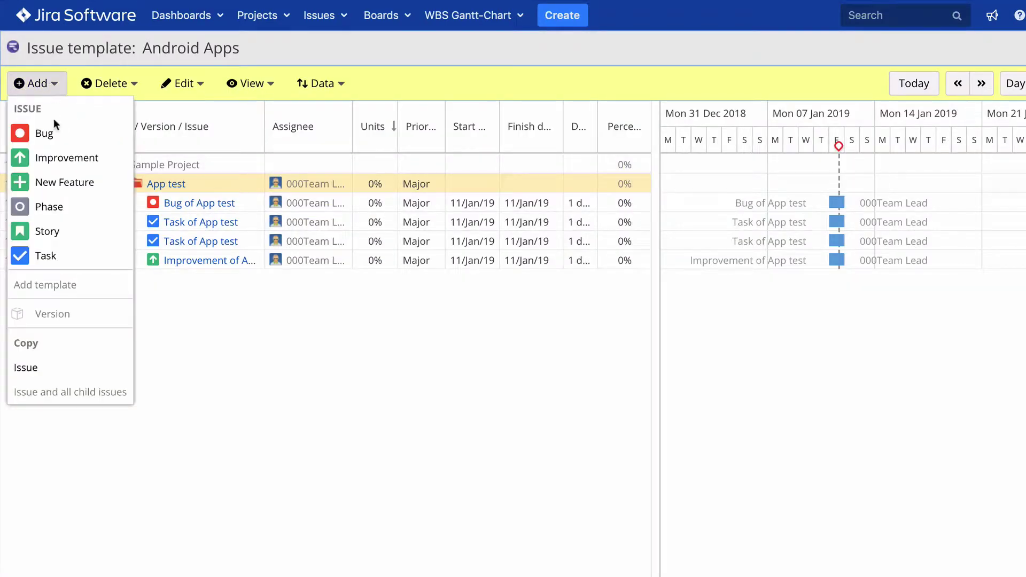
click(55, 139)
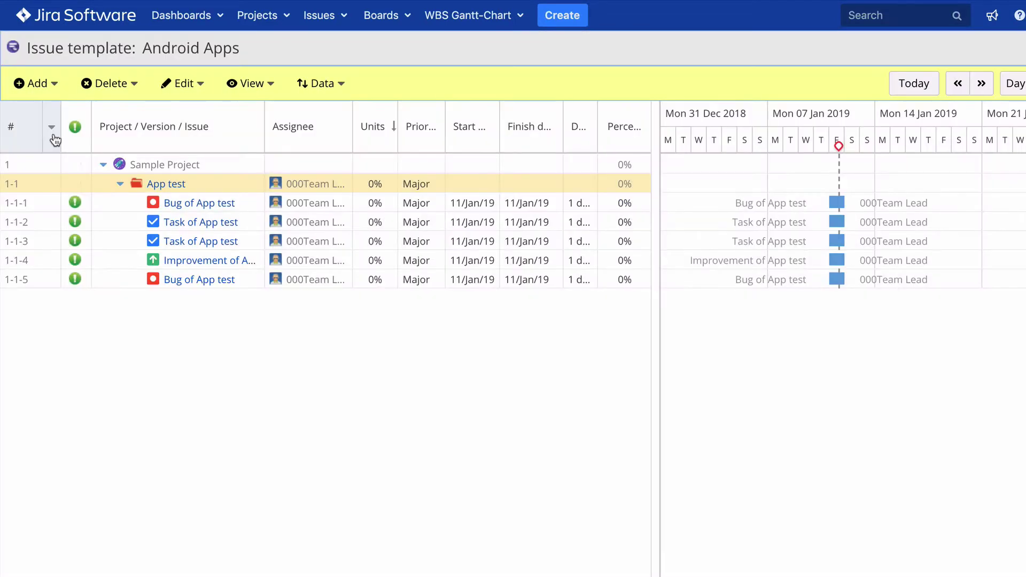
Add a Task as a child issue of the second Bug (row 1-1-5)
click(114, 285)
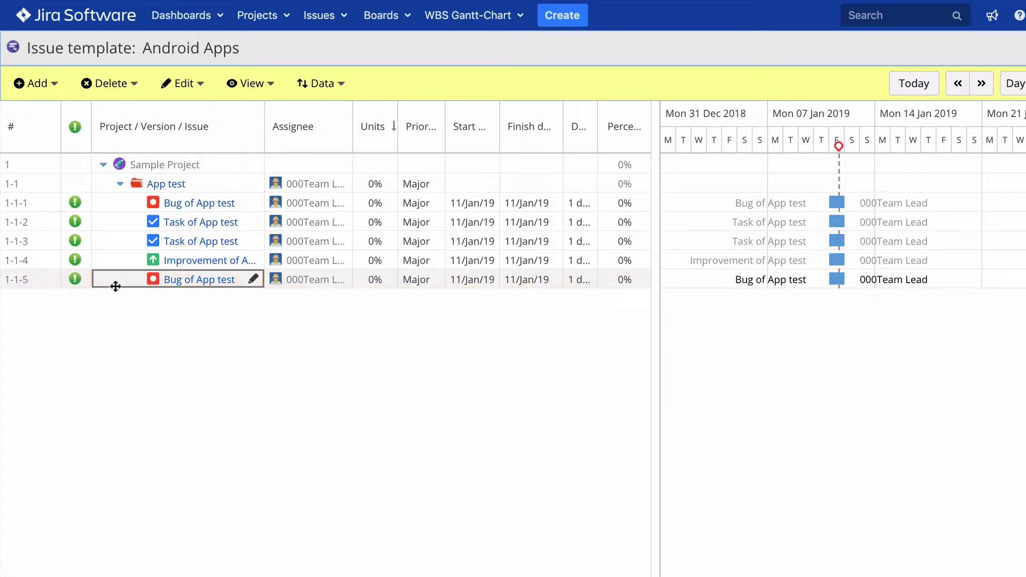
right_click(122, 279)
mouse_move(142, 369)
mouse_move(267, 394)
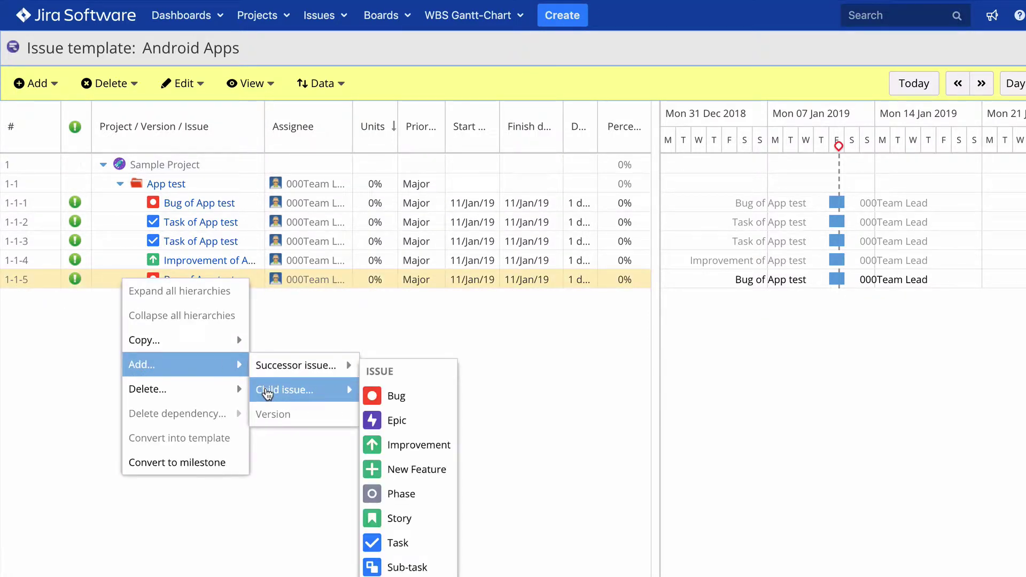
click(398, 543)
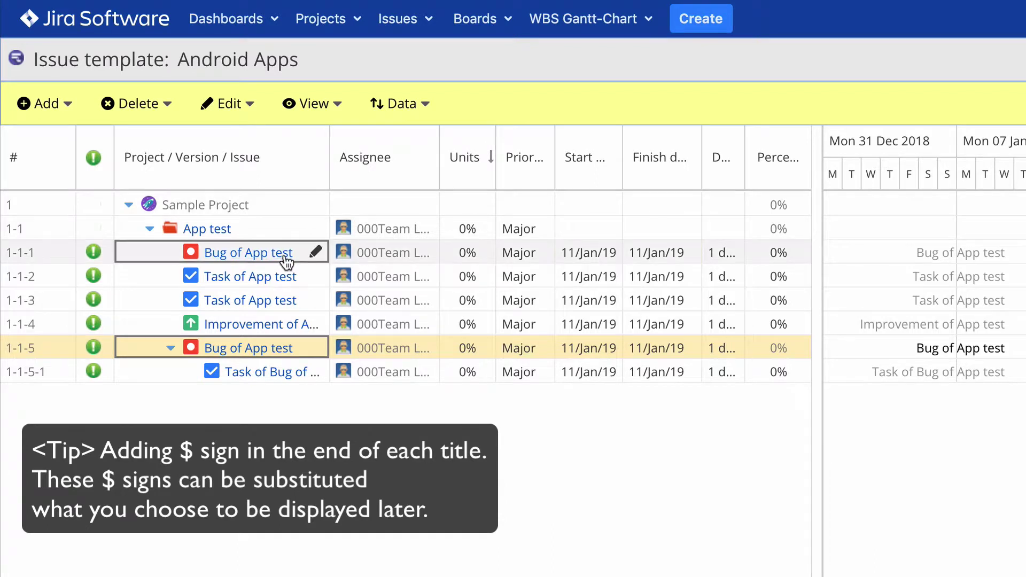
Rename the first Bug child issue to 'Bug test ($)'
click(287, 262)
click(314, 254)
drag(302, 255, 233, 250)
key(BackSpace)
text(test ($))
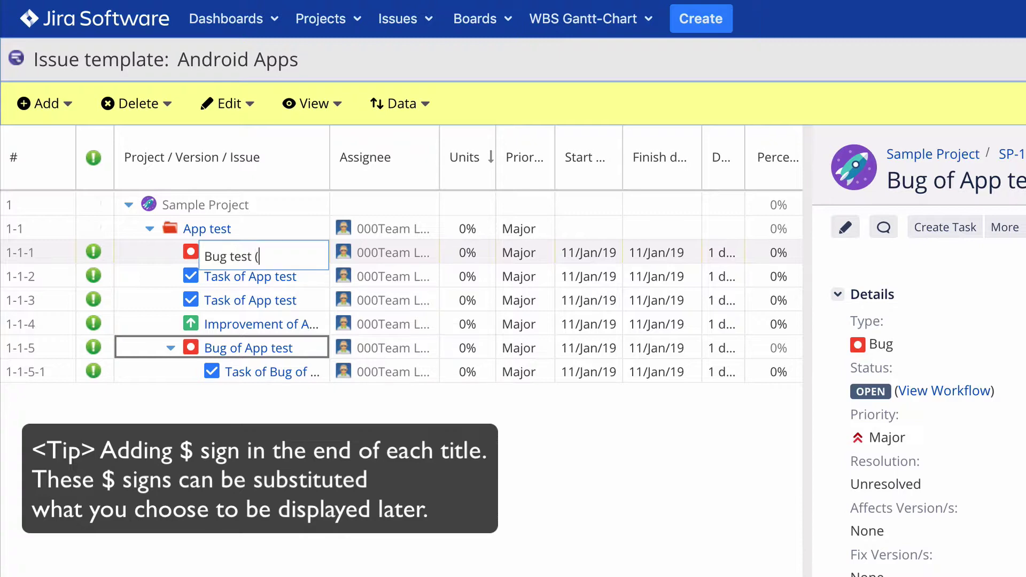
Remove the 'Task of' prefix from the Task title and append ($), giving 'App test ($)'
click(262, 278)
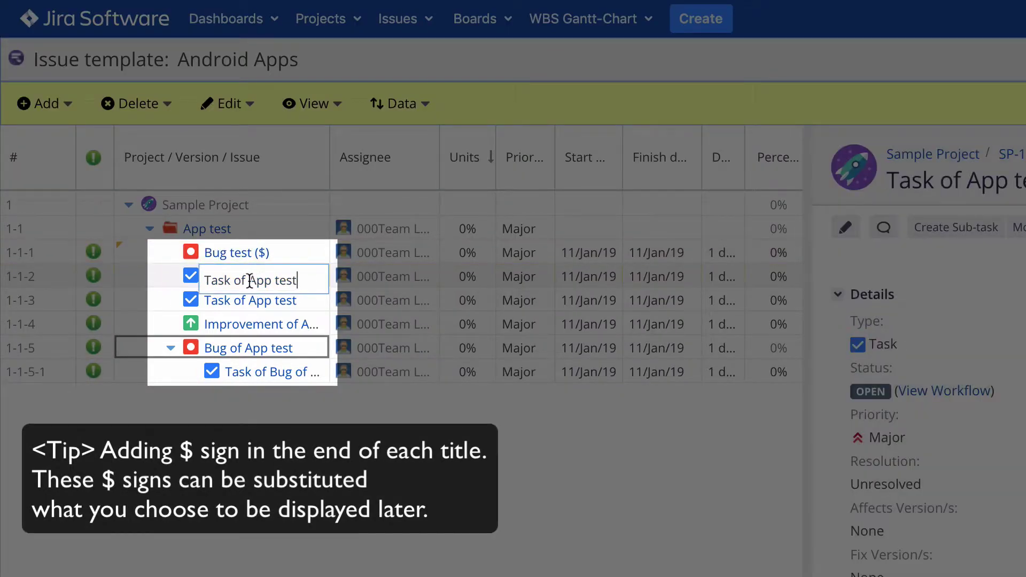
drag(249, 280, 193, 279)
key(BackSpace)
key(End)
text(($))
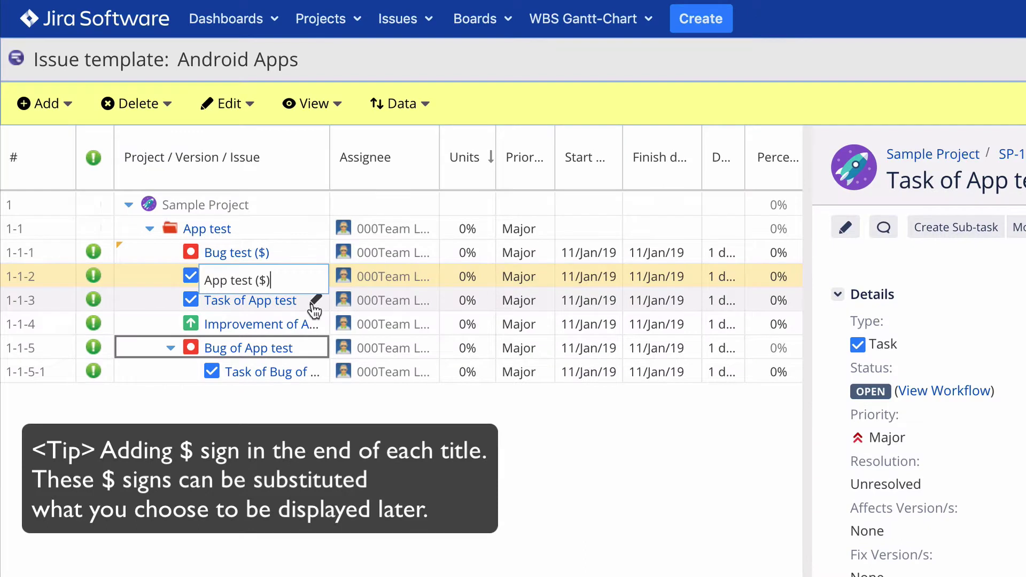
click(315, 302)
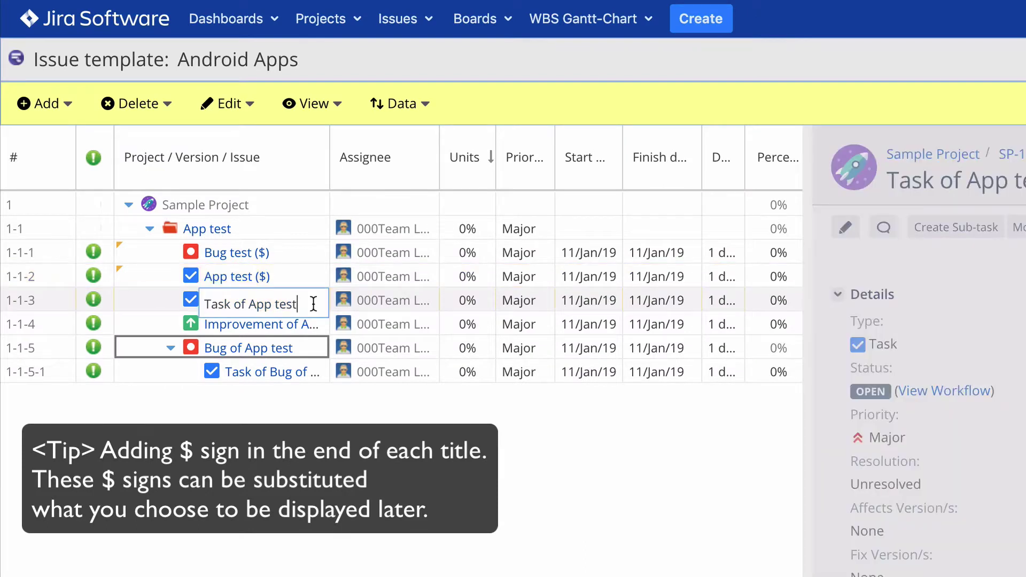
text(($))
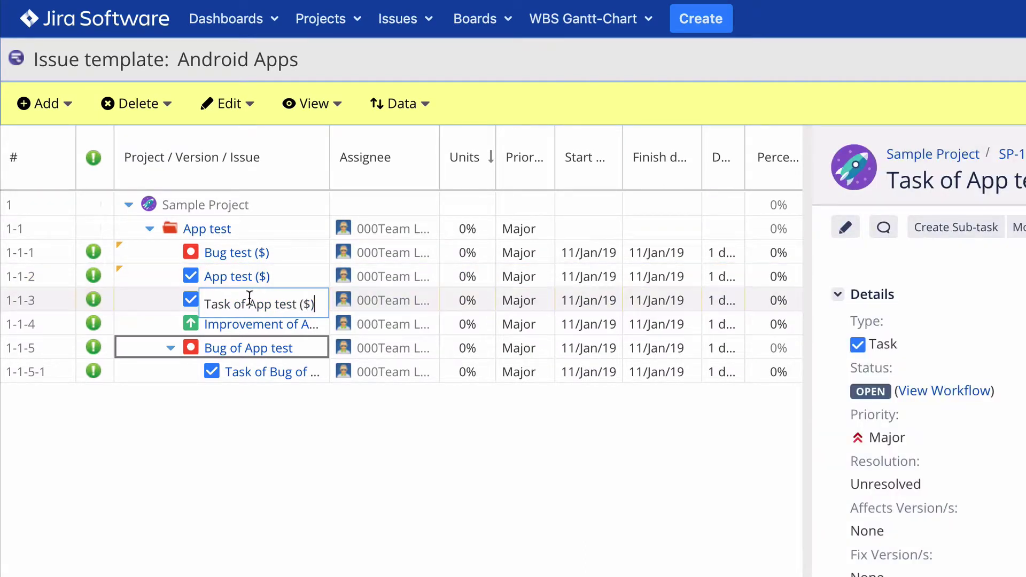
Delete the 'Task of' prefix in row 1-1-3 and append ($) to the Improvement title
drag(250, 298, 183, 300)
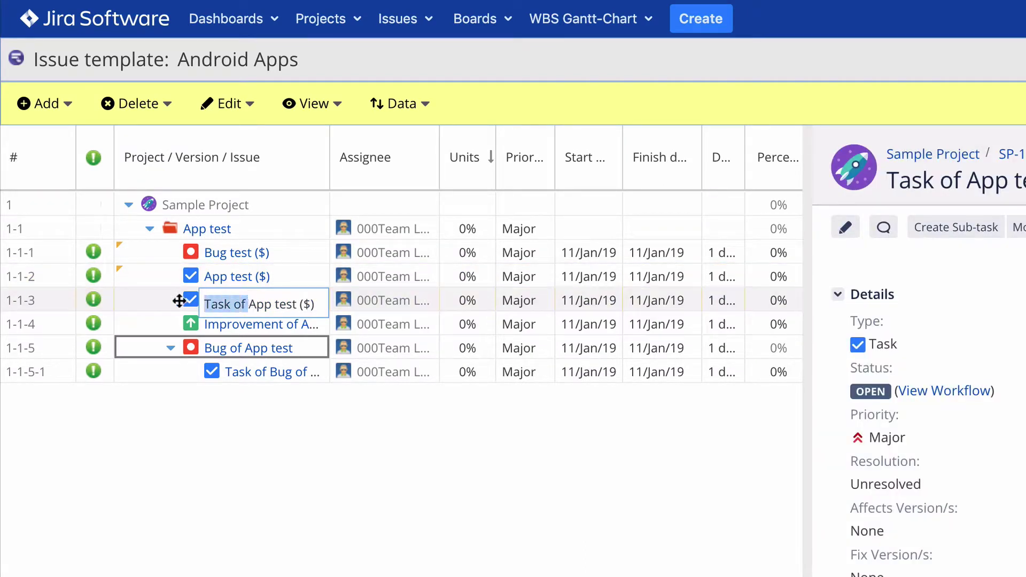
key(BackSpace)
click(315, 324)
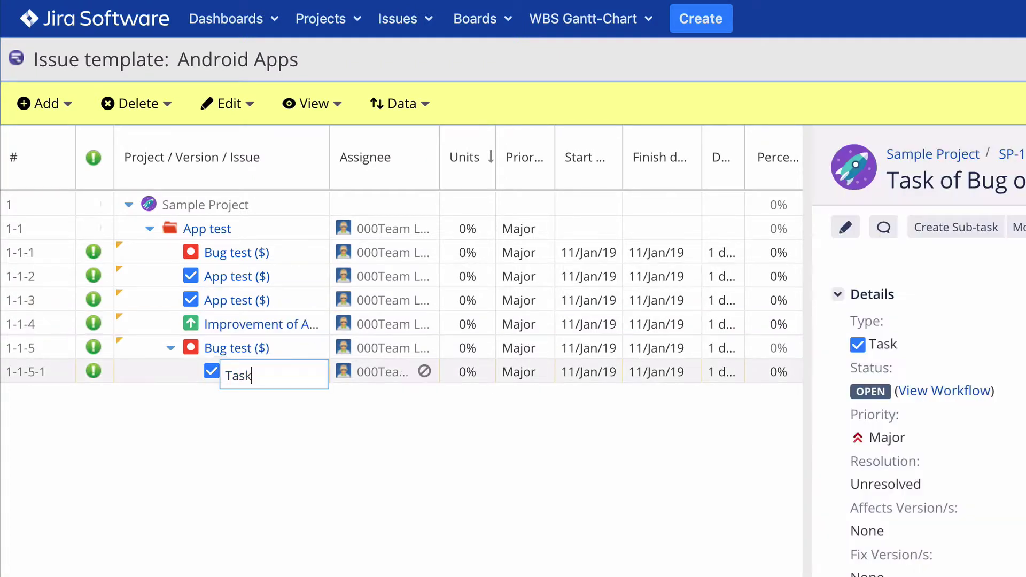
text(($))
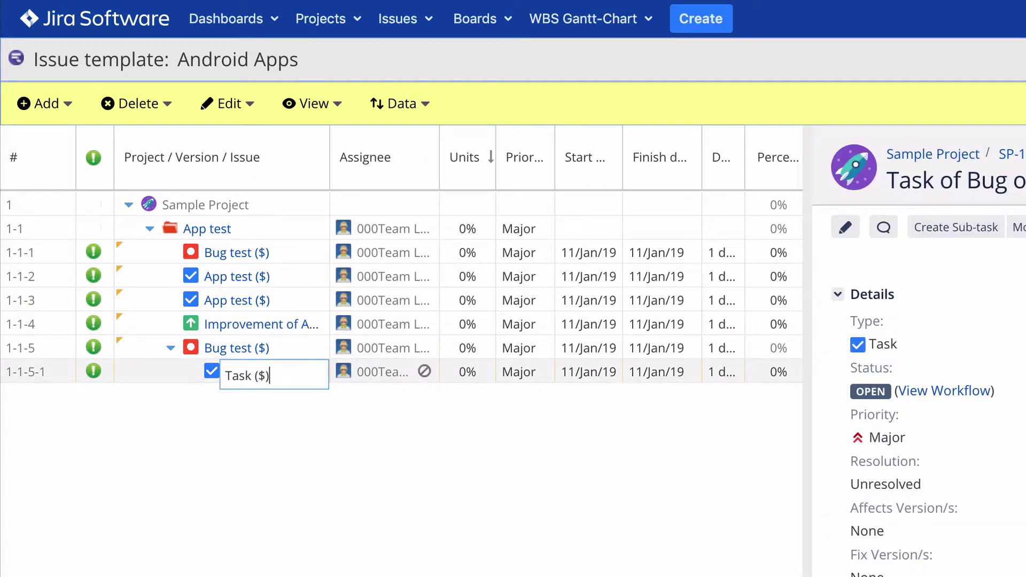
key(Tab)
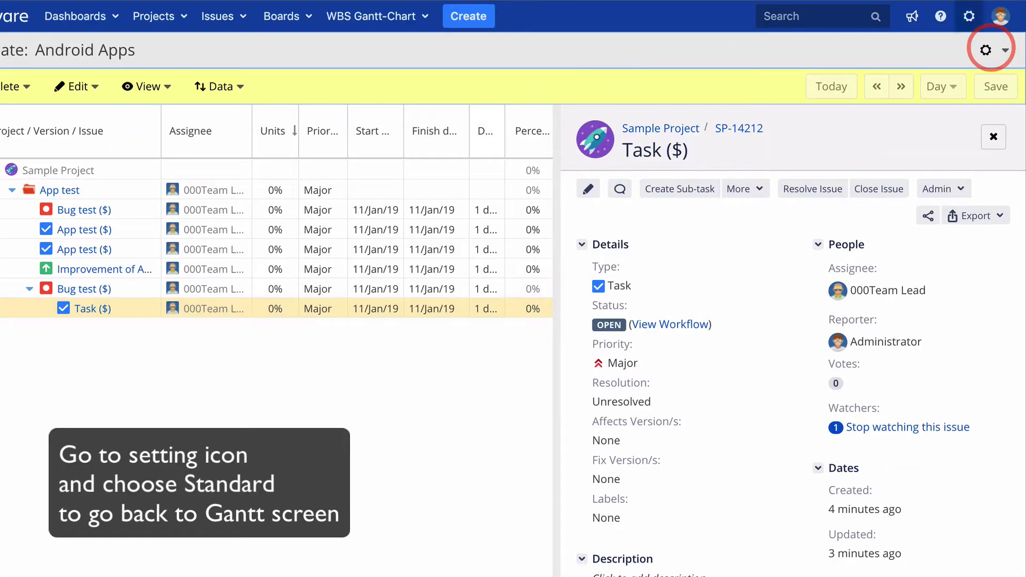
In Standard mode, add the App test template under 1.0.Start of Requirements definition with substitute text v.1.0
click(989, 49)
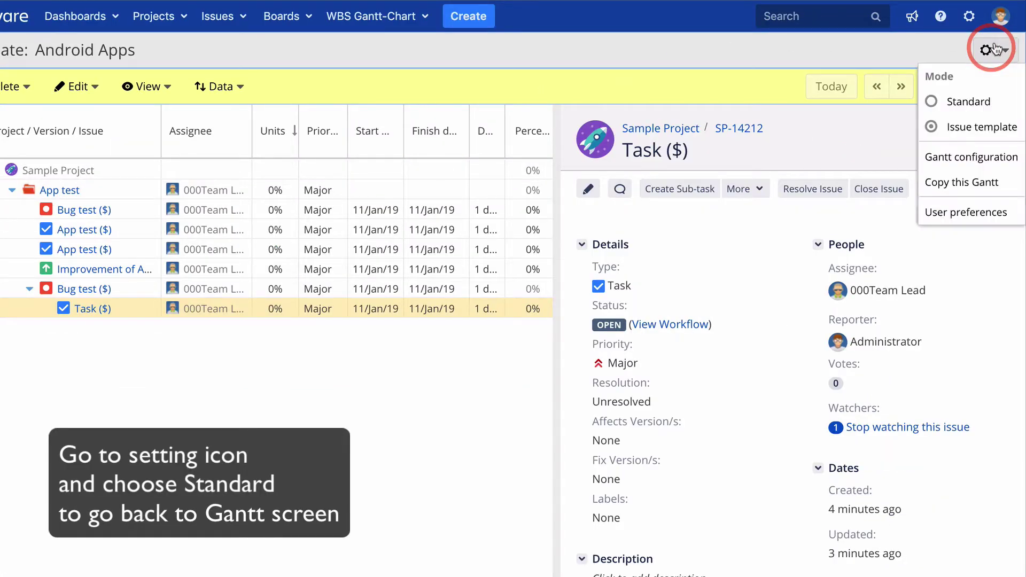
click(960, 101)
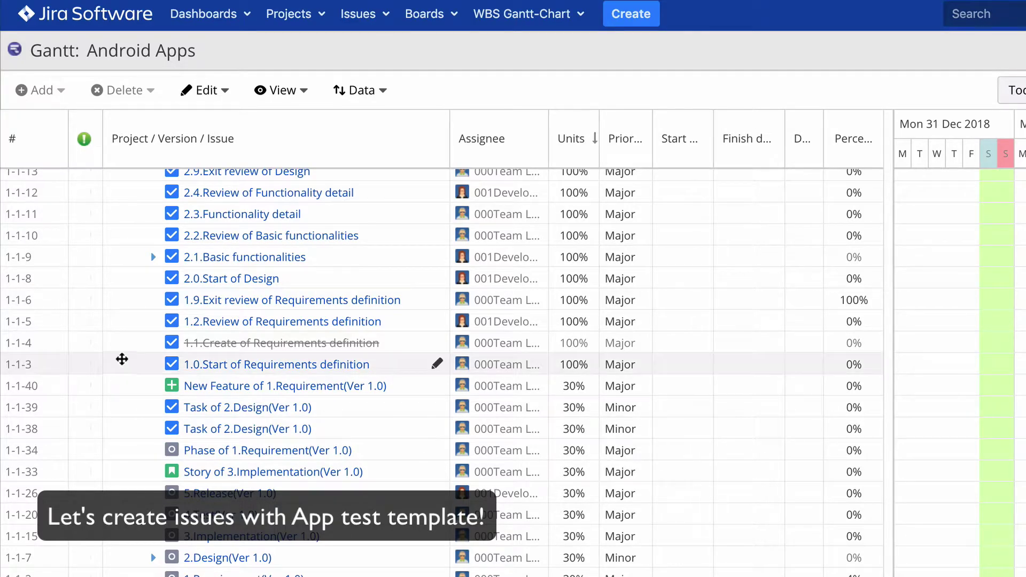
click(121, 362)
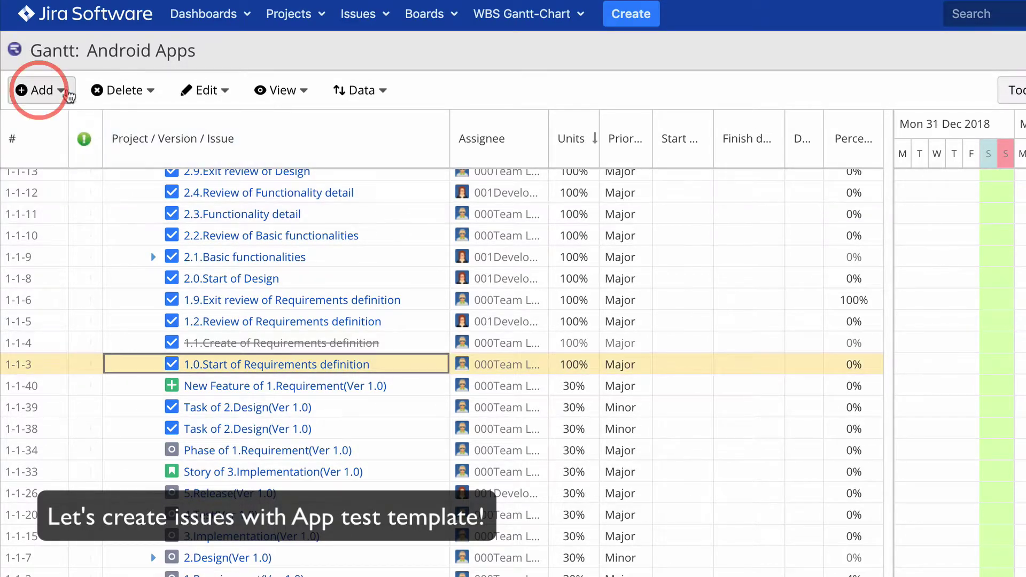
click(63, 91)
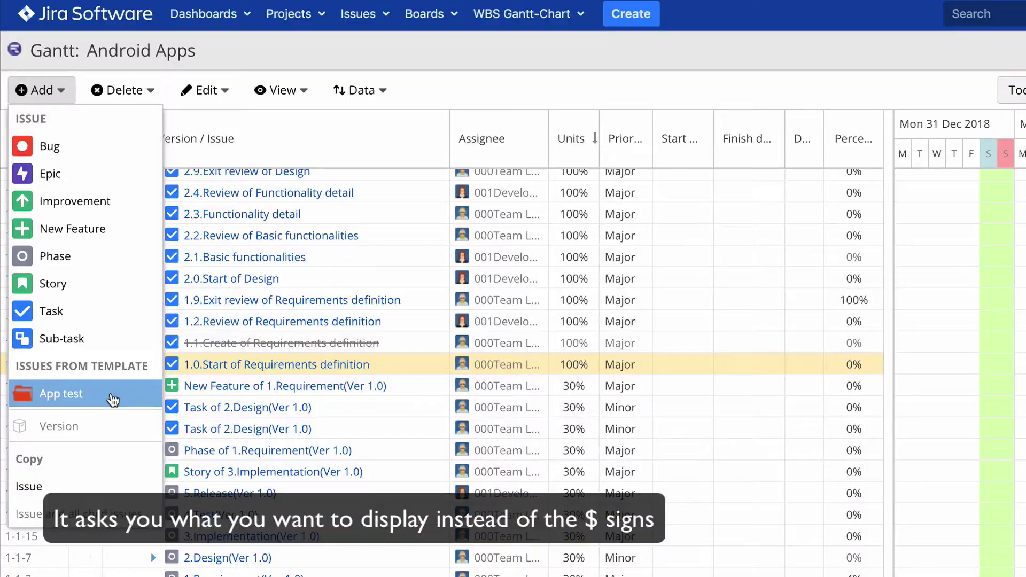
click(113, 400)
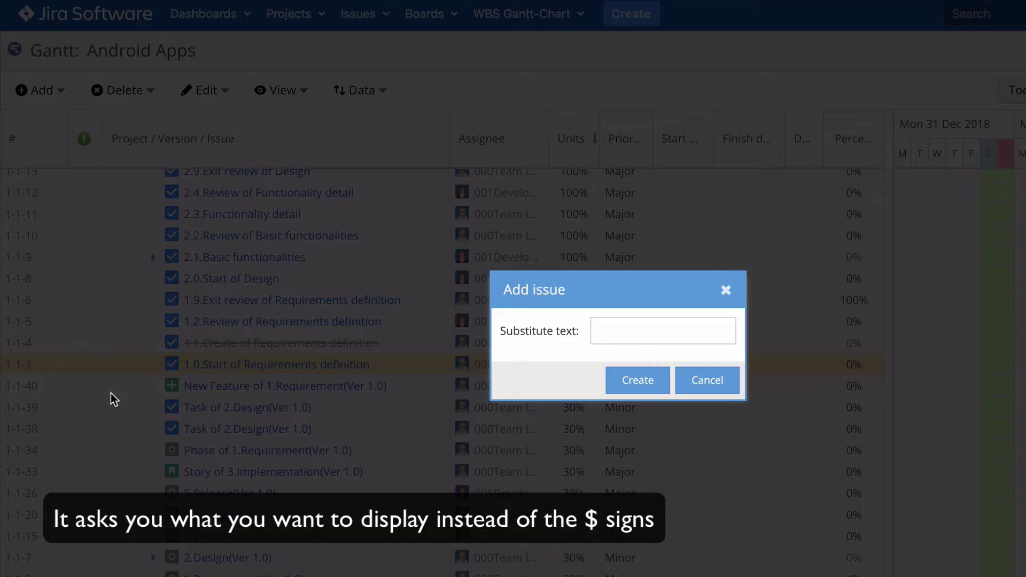
click(616, 327)
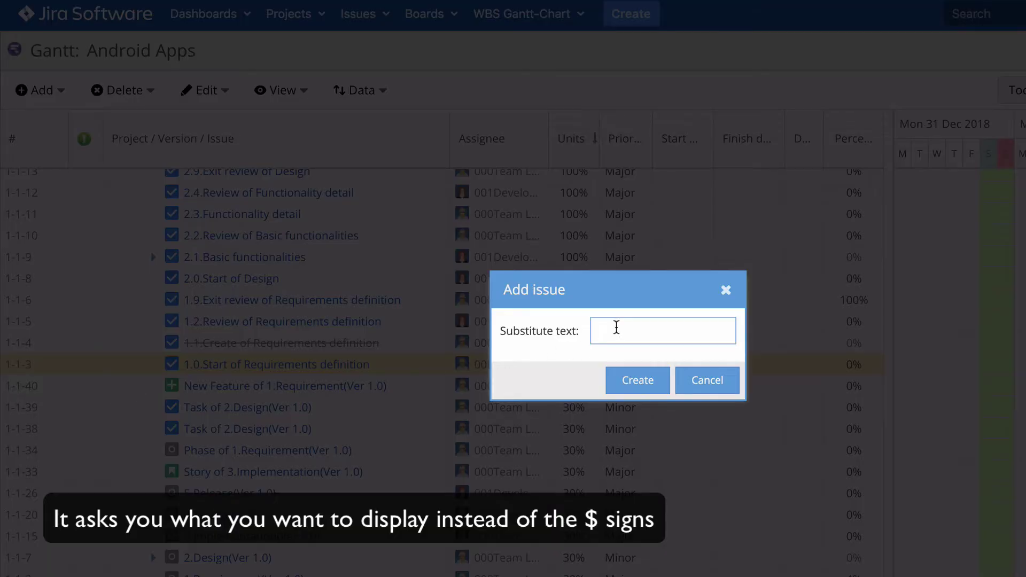
text(v.1.0)
Create the v.1.0 issues, expand the second Bug test, and open Bug test (v.1.0) details
click(641, 390)
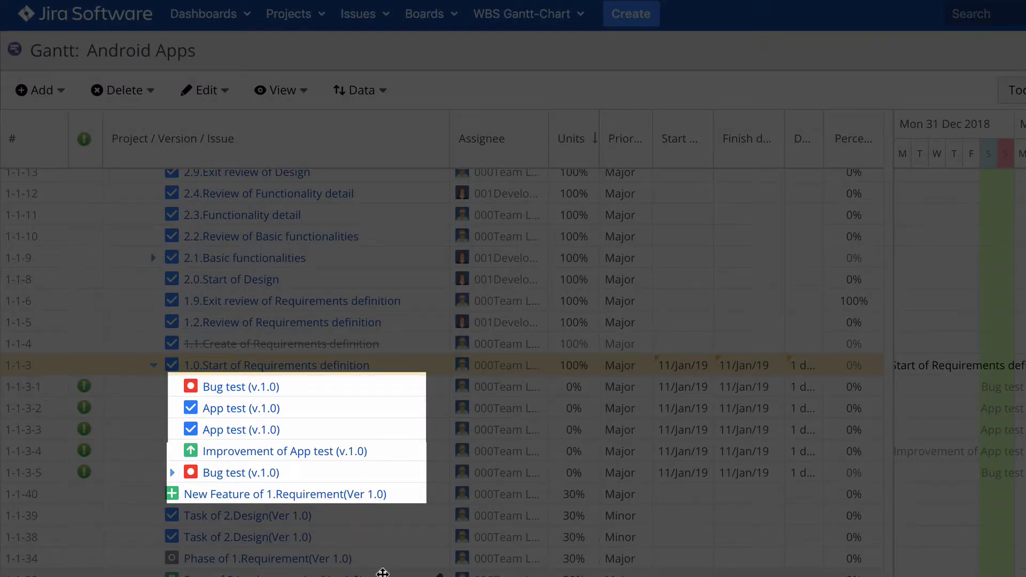
click(172, 473)
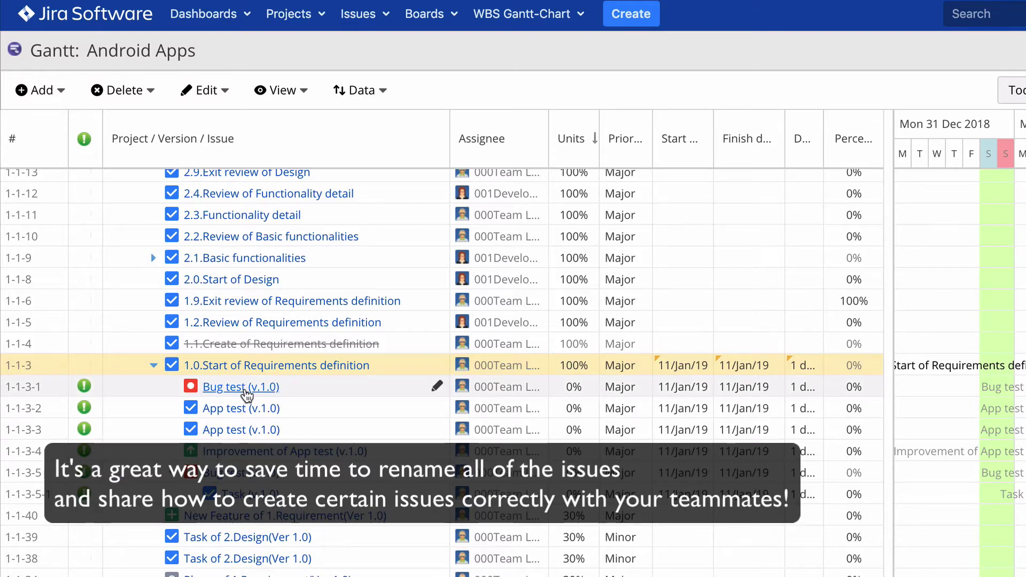
click(222, 394)
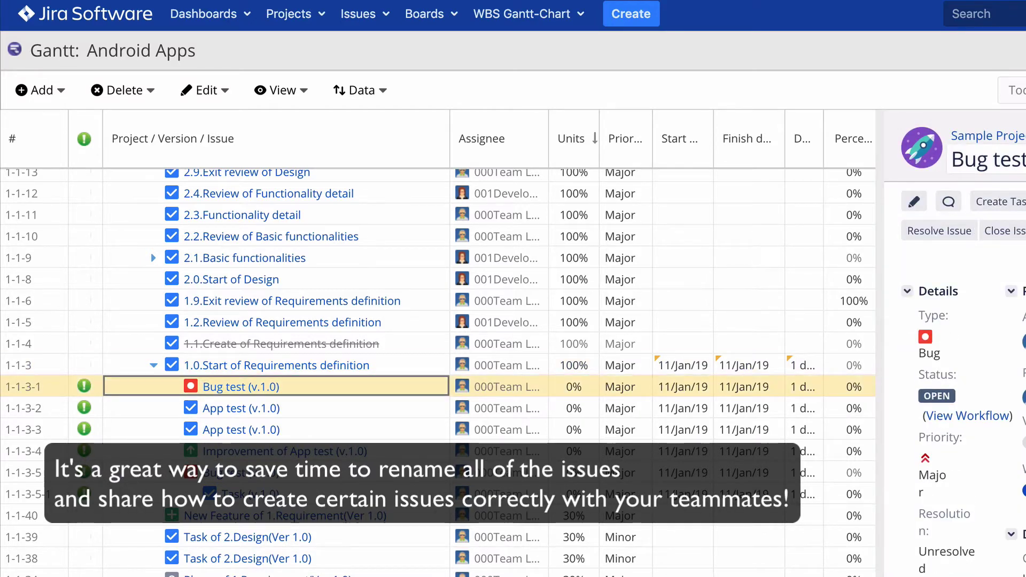